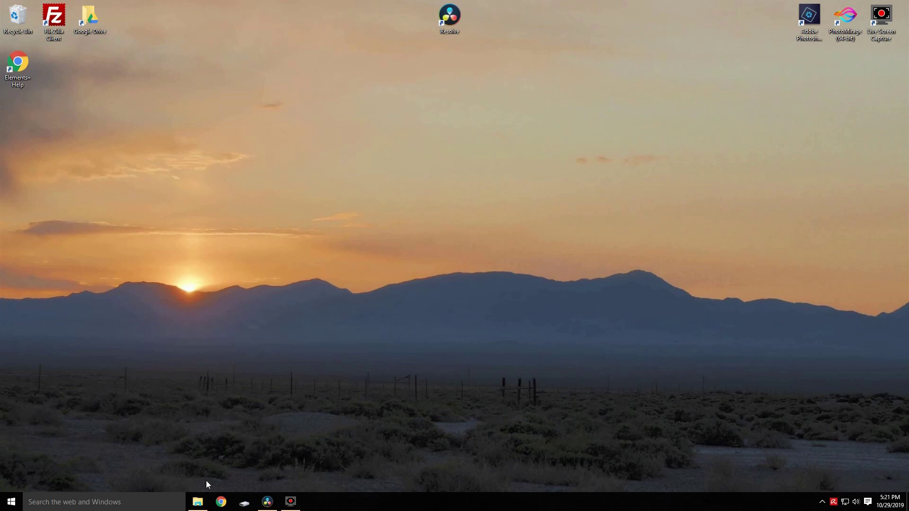
# - Bring up File Explorer showing This PC and its drives
pyautogui.click(198, 507)
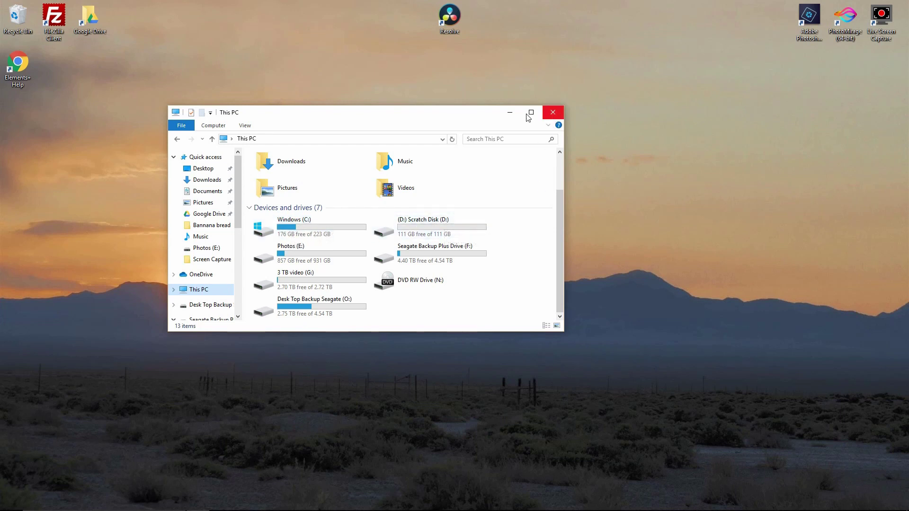
# - Minimize Explorer after checking the D: Scratch Disk and return to DaVinci Resolve
pyautogui.click(510, 113)
pyautogui.click(268, 506)
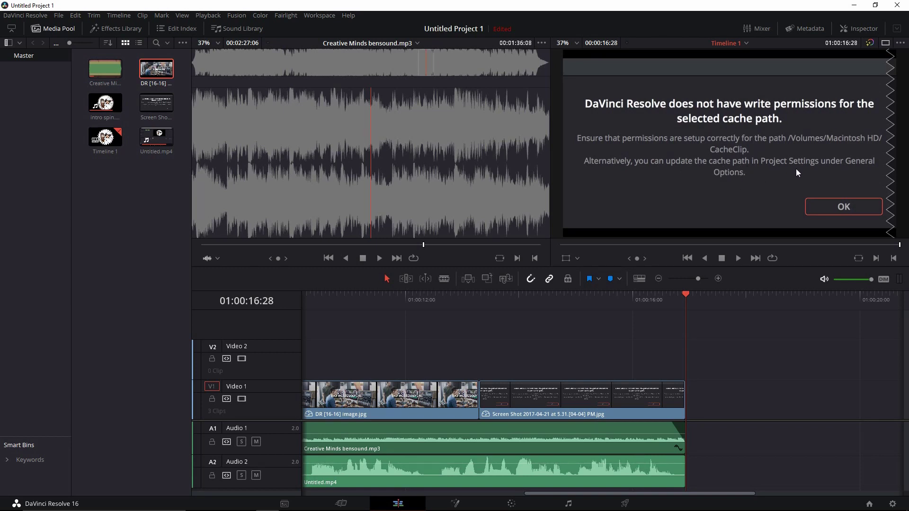
# - Open DaVinci Resolve's File menu
pyautogui.click(57, 16)
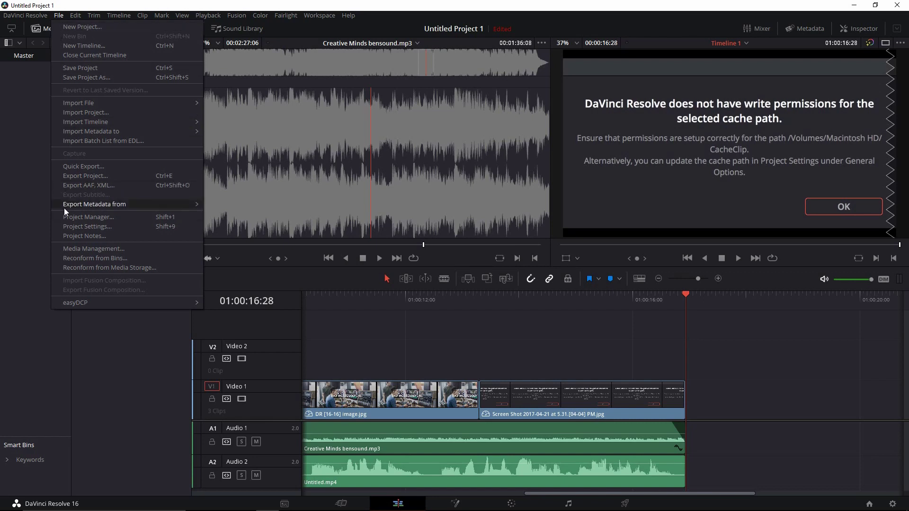
pyautogui.click(84, 227)
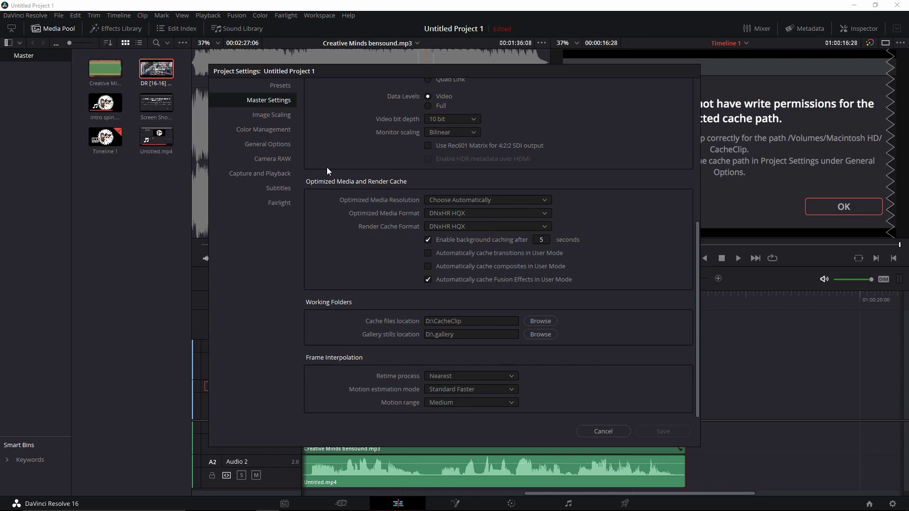
pyautogui.click(268, 147)
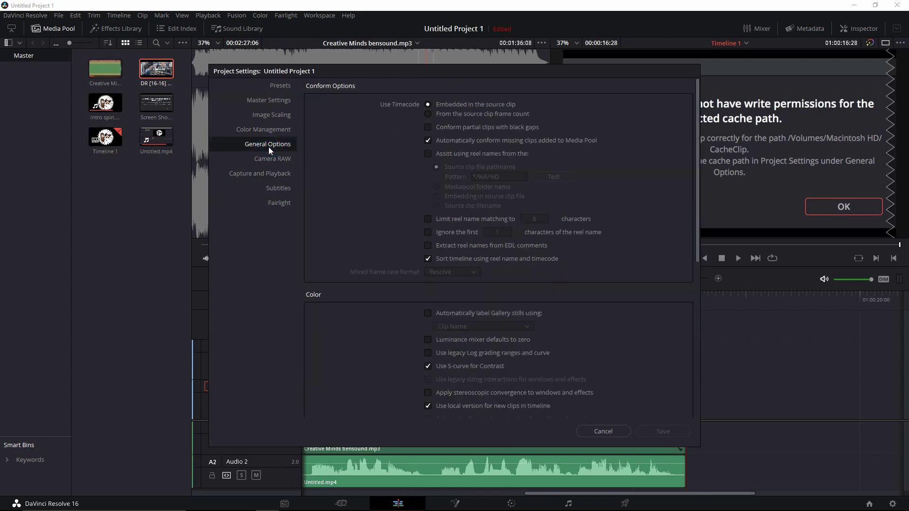
pyautogui.scroll(-5, 382, 227)
pyautogui.scroll(-2, 382, 230)
pyautogui.scroll(4, 382, 230)
pyautogui.scroll(4, 382, 230)
pyautogui.click(602, 431)
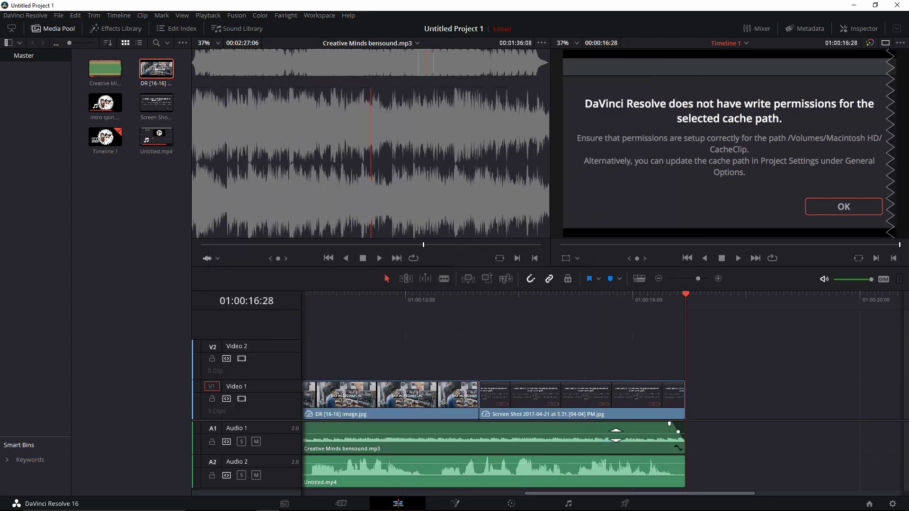
# - Open Preferences at Media Storage and start adding a storage location folder
pyautogui.click(19, 18)
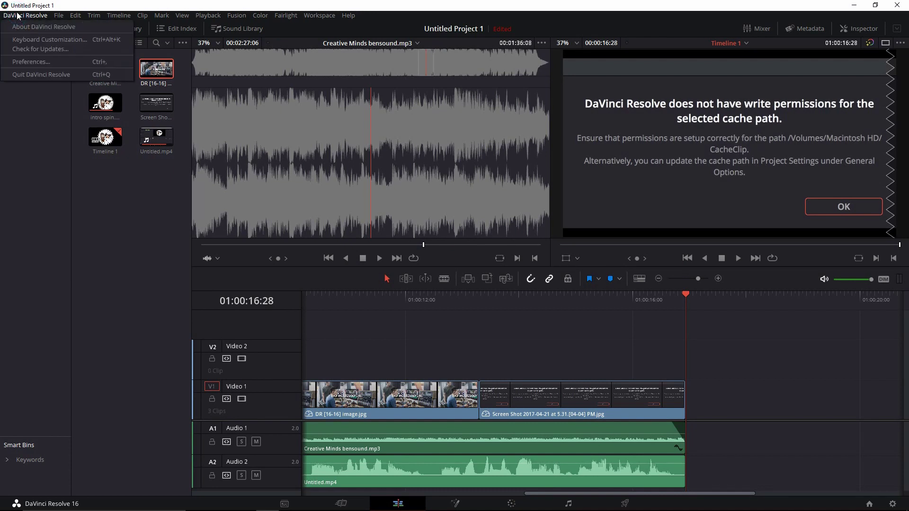
pyautogui.click(21, 63)
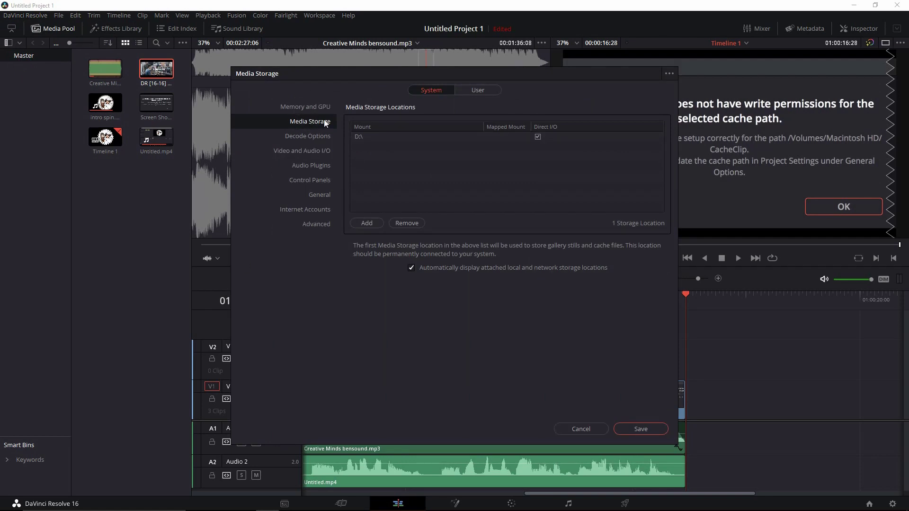
pyautogui.click(310, 121)
# - Browse the drives under This PC, then cancel, keeping D:\ as the only media storage location
pyautogui.click(370, 223)
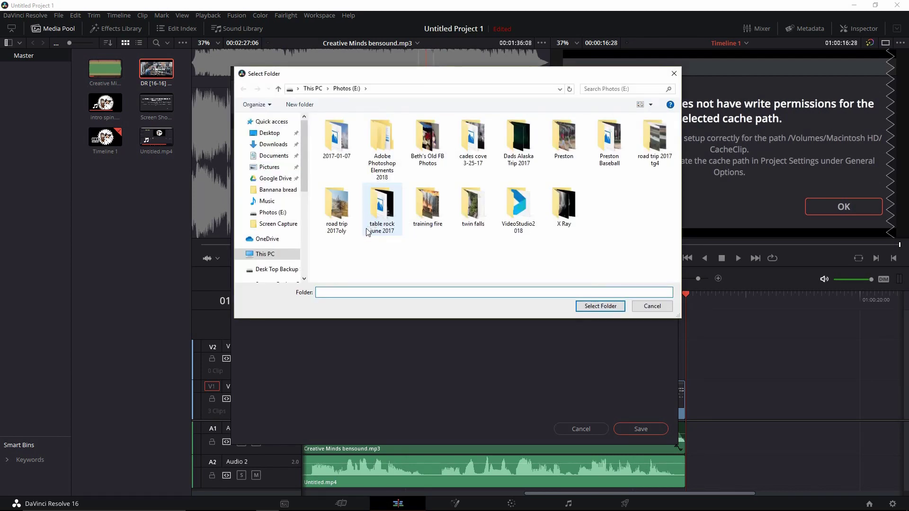
pyautogui.click(272, 256)
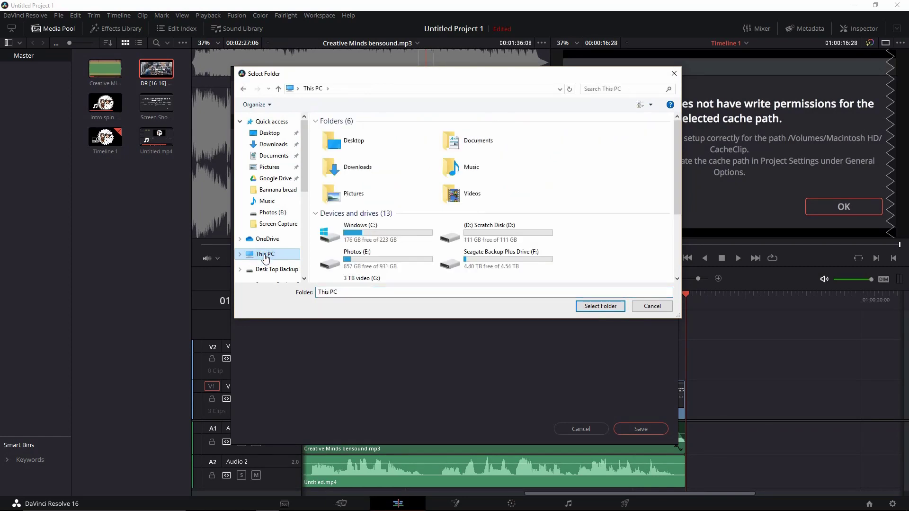
pyautogui.scroll(-2, 552, 225)
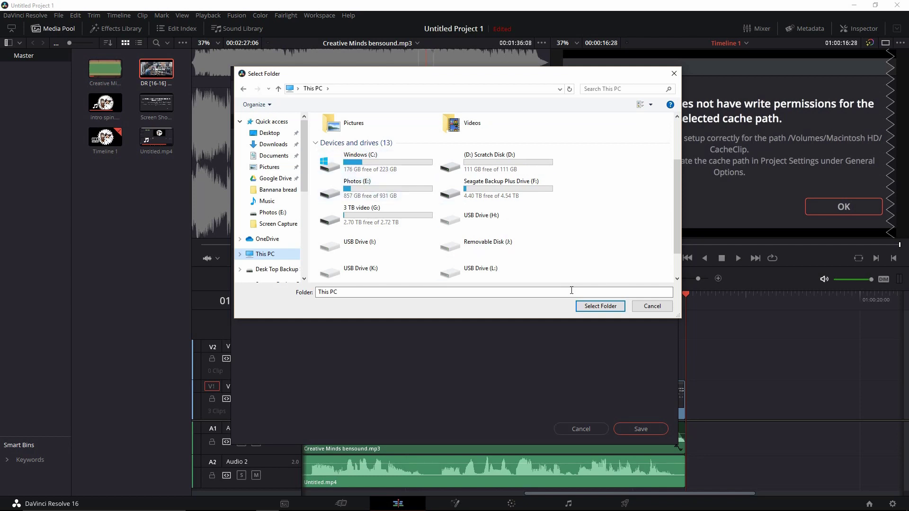
pyautogui.click(652, 306)
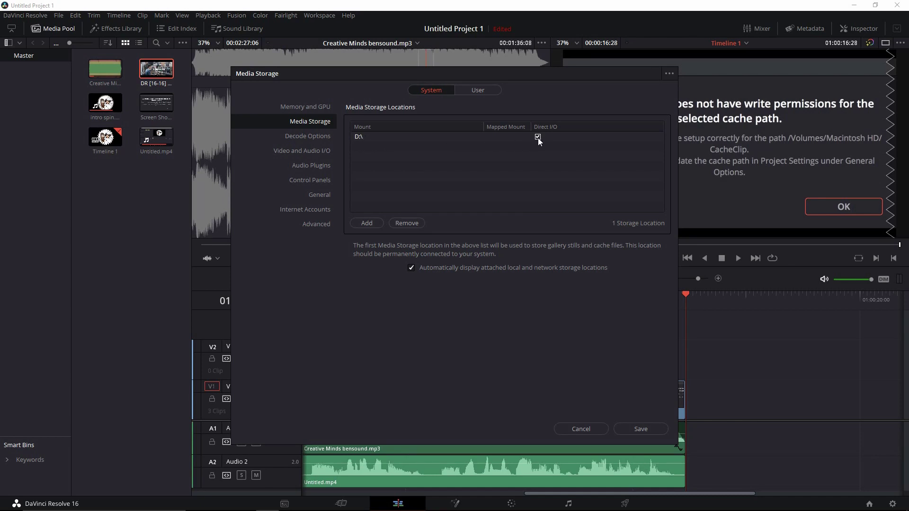
# - Save media storage preferences and open Project Settings' Master Settings at Working Folders
pyautogui.click(640, 429)
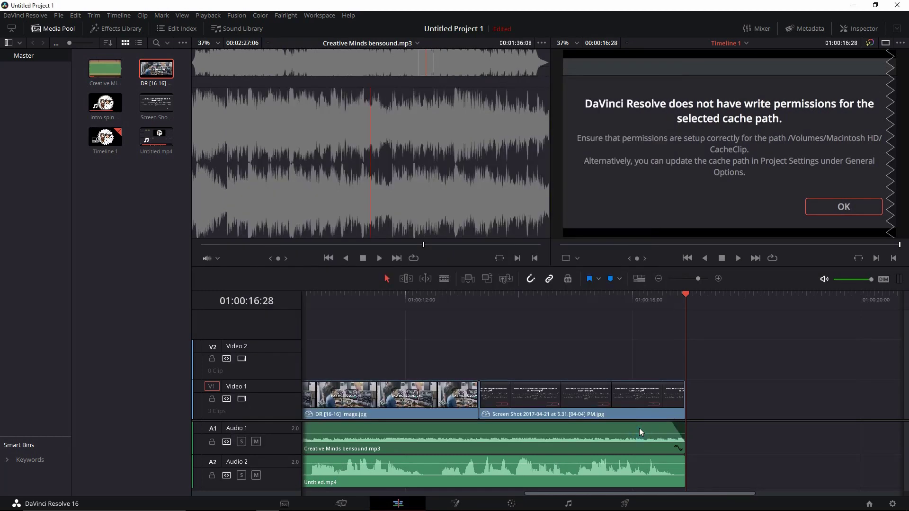
pyautogui.click(63, 17)
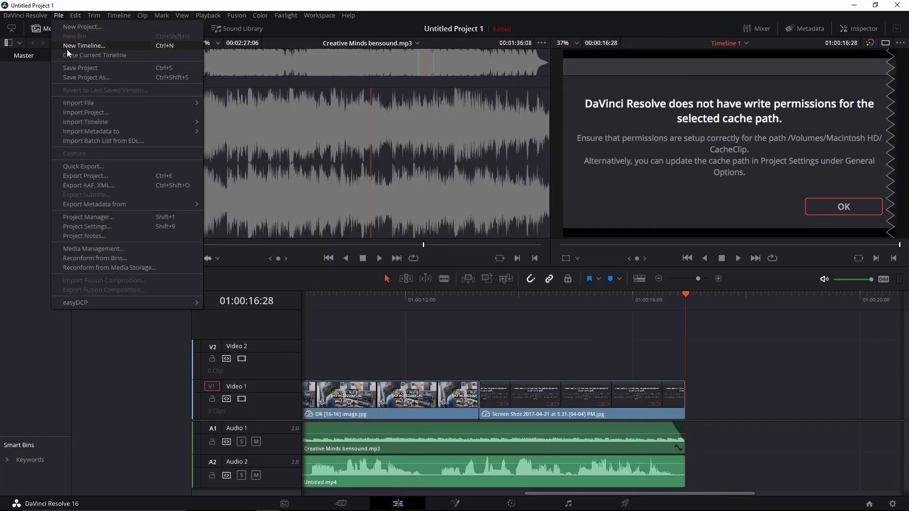
pyautogui.click(78, 226)
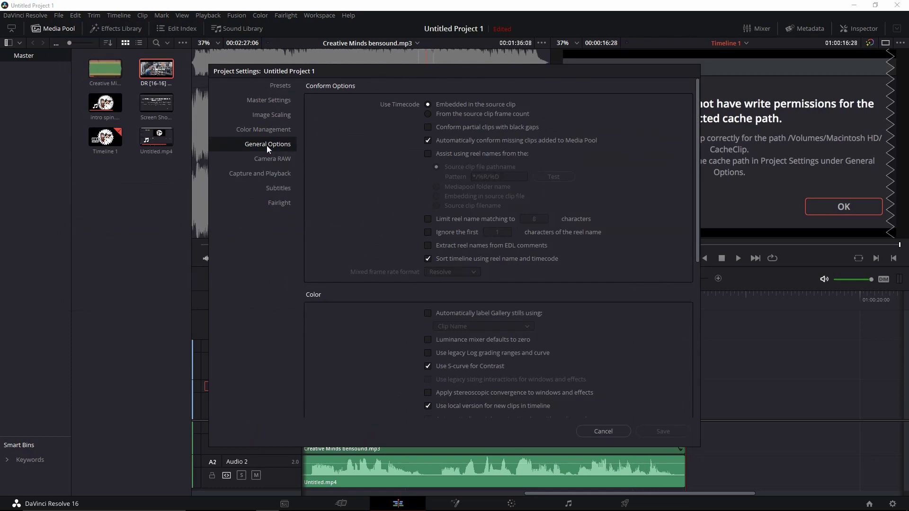
pyautogui.click(274, 101)
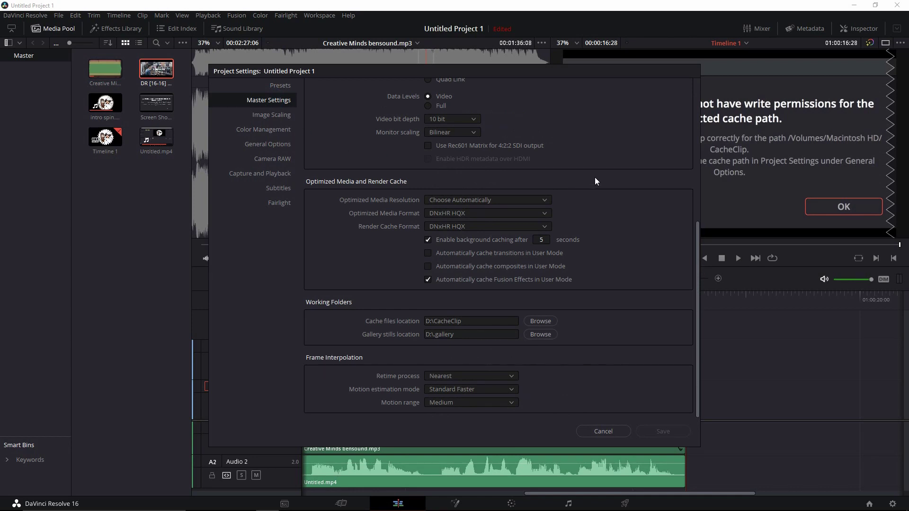
pyautogui.scroll(5, 595, 177)
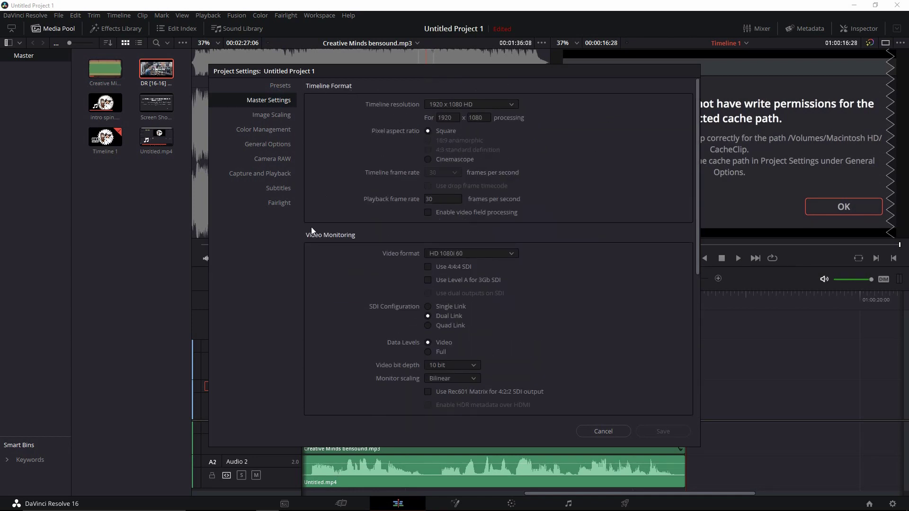
pyautogui.scroll(-5, 558, 245)
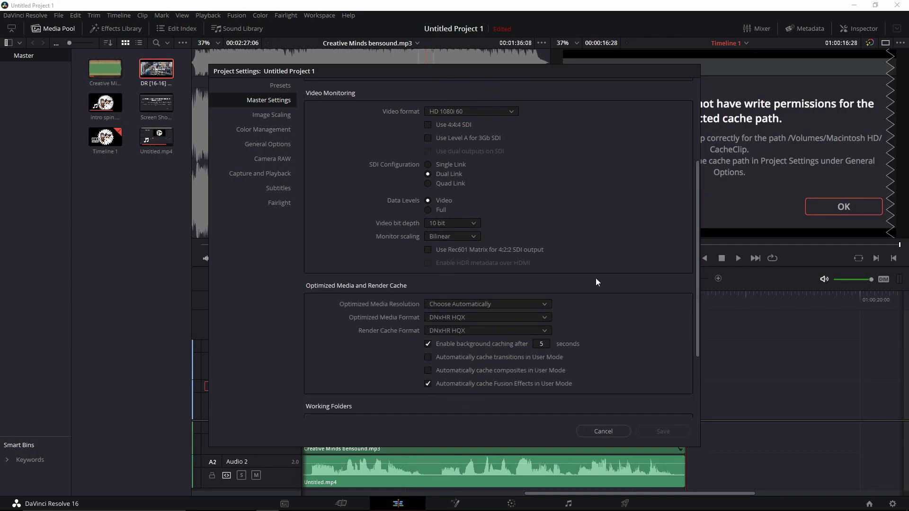
pyautogui.scroll(-4, 595, 282)
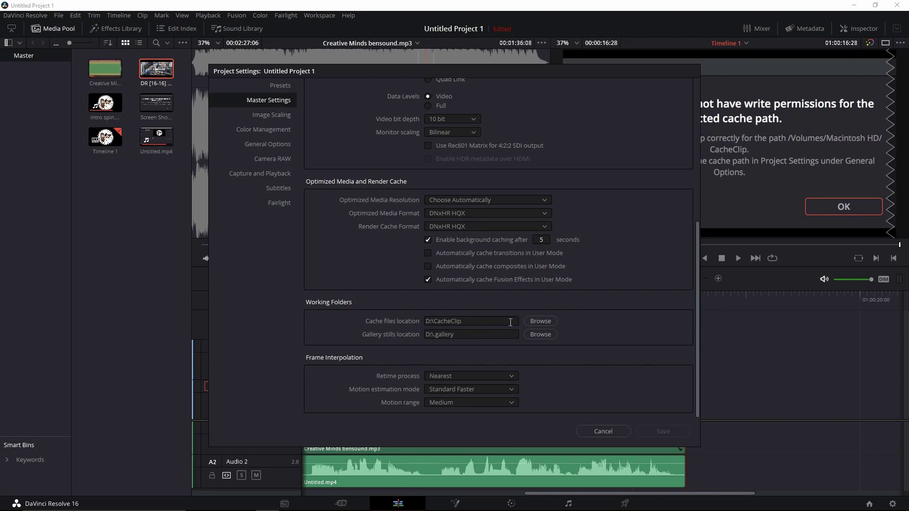
# - Set cache files to D:\CacheClip and gallery stills to D:\gallery on drive D
pyautogui.click(539, 321)
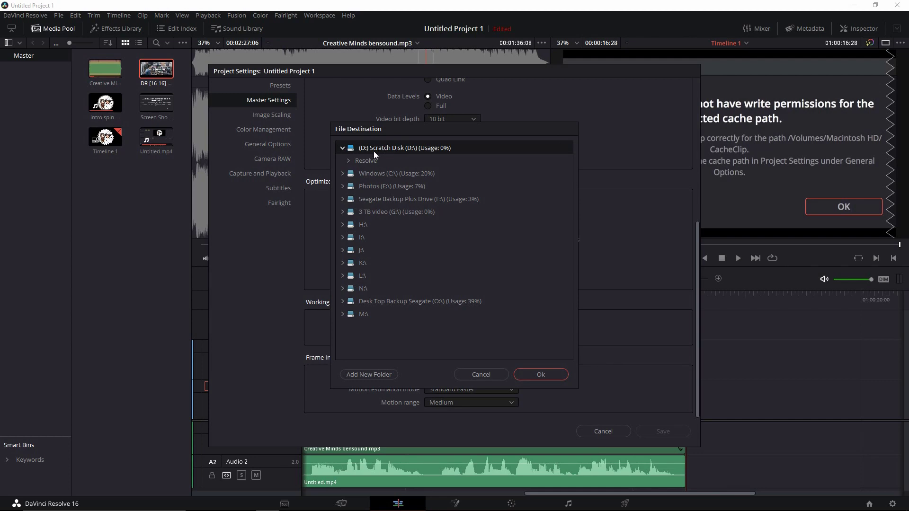
pyautogui.click(545, 374)
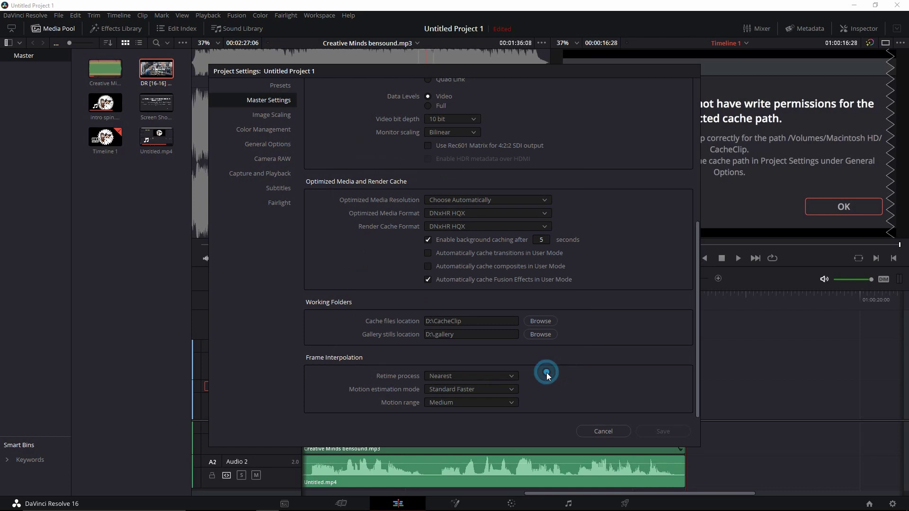
pyautogui.click(540, 334)
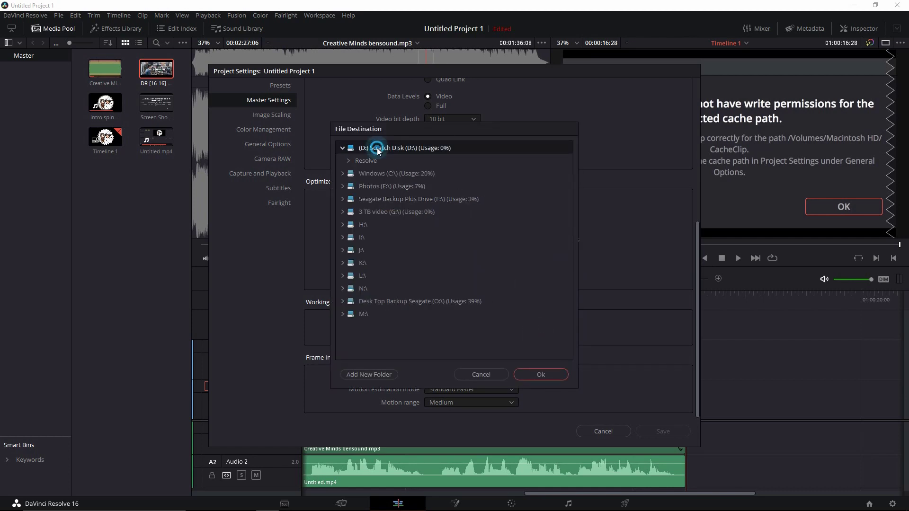
pyautogui.click(540, 376)
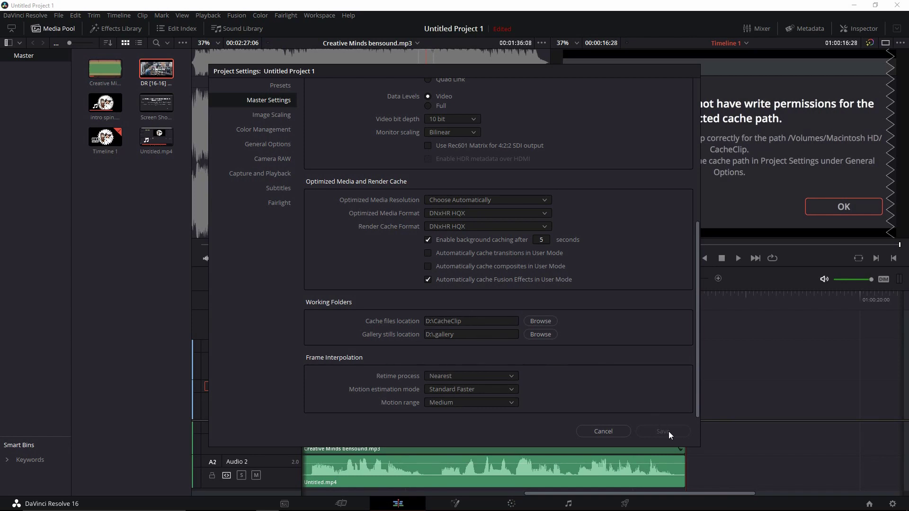
pyautogui.click(603, 431)
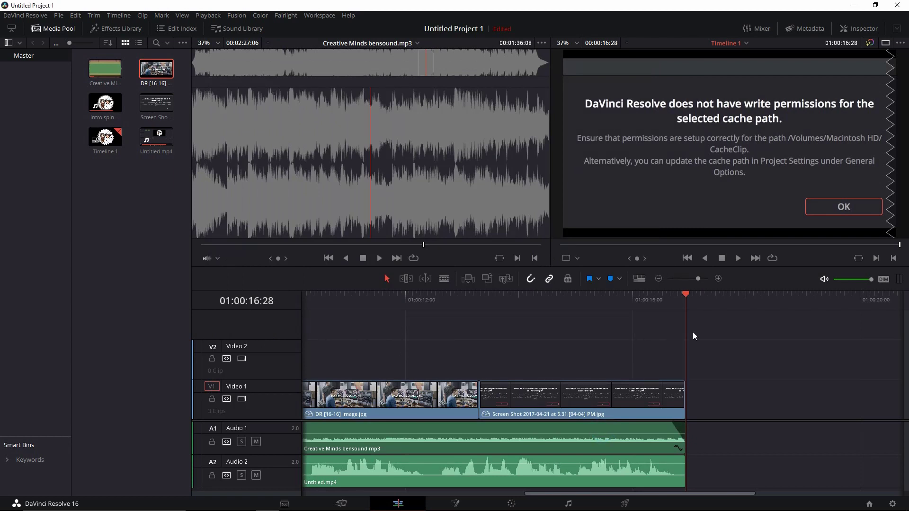